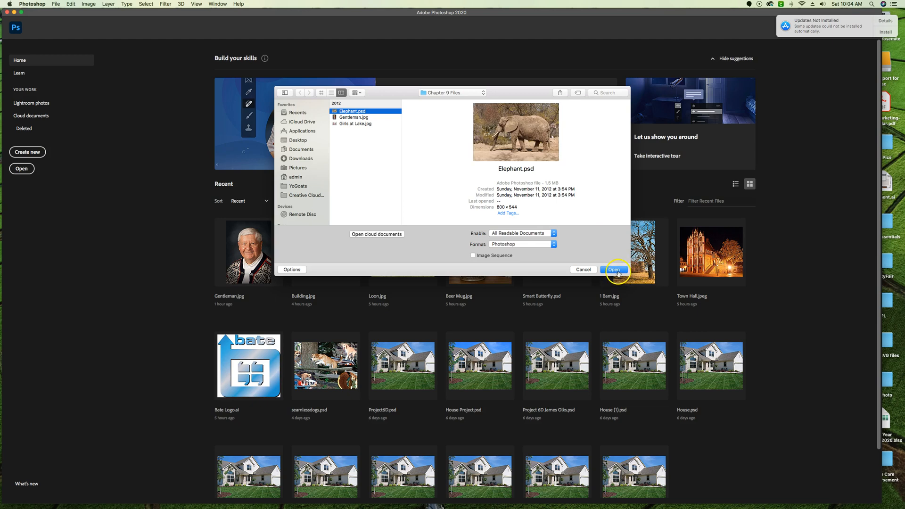
# - Open Elephant.psd and duplicate its Background as a new layer named Puppet Elephant
pyautogui.click(615, 270)
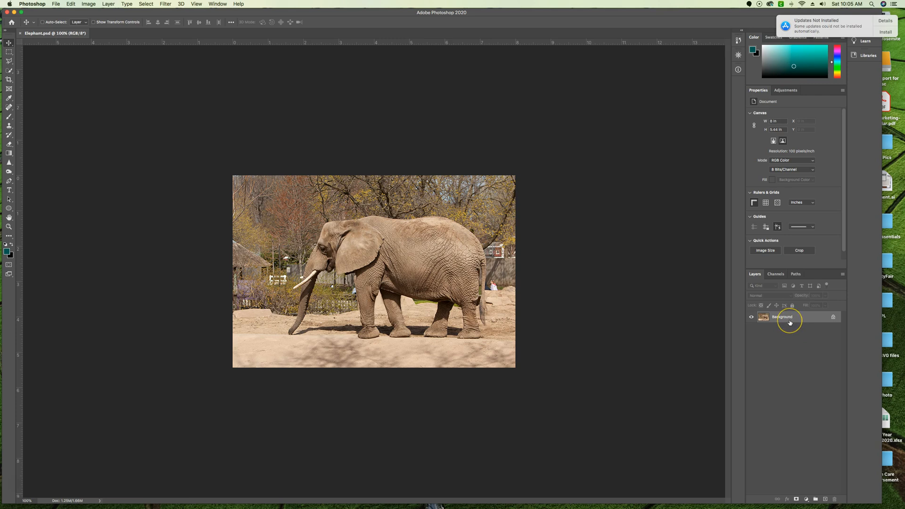
pyautogui.press('super+j')
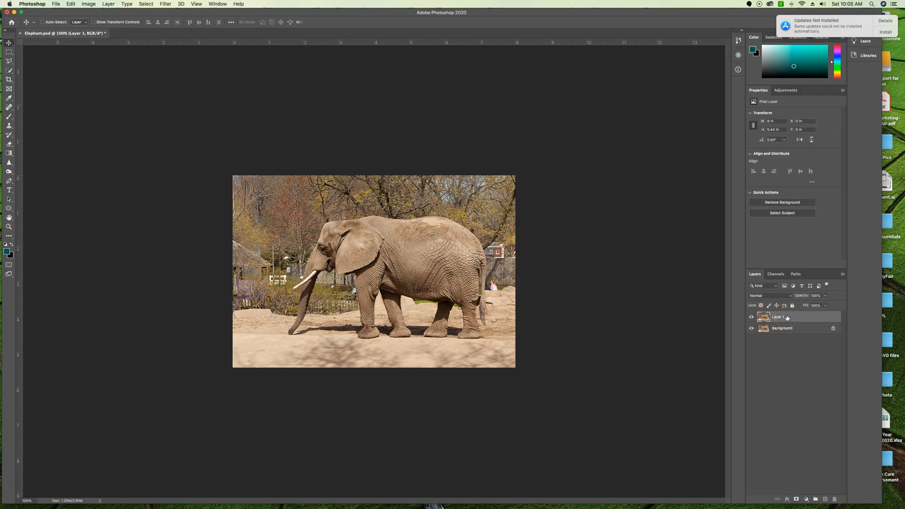
pyautogui.doubleClick(779, 317)
pyautogui.write('Puppet Elephant')
pyautogui.press('Return')
pyautogui.click(794, 317)
# - Load the saved Elephant channel as a new selection and use it as a layer mask on the Puppet Elephant layer
pyautogui.click(149, 4)
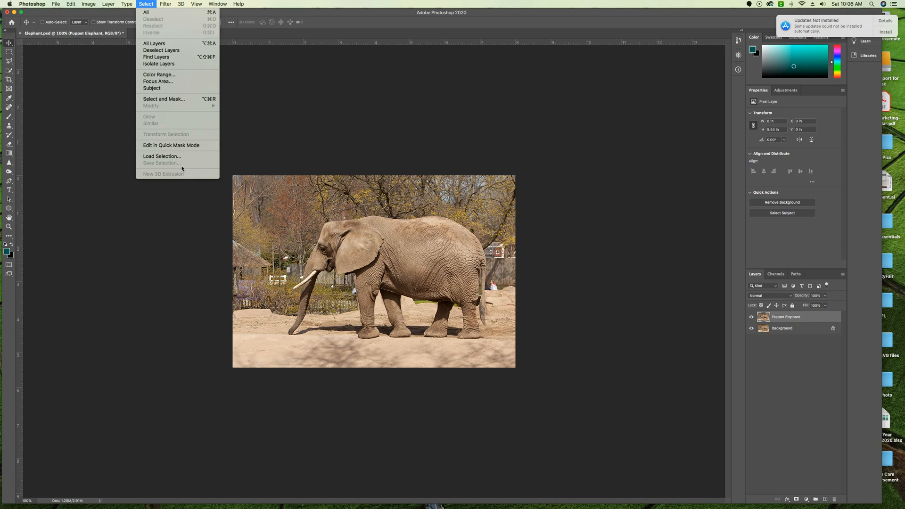
pyautogui.click(162, 165)
pyautogui.click(160, 156)
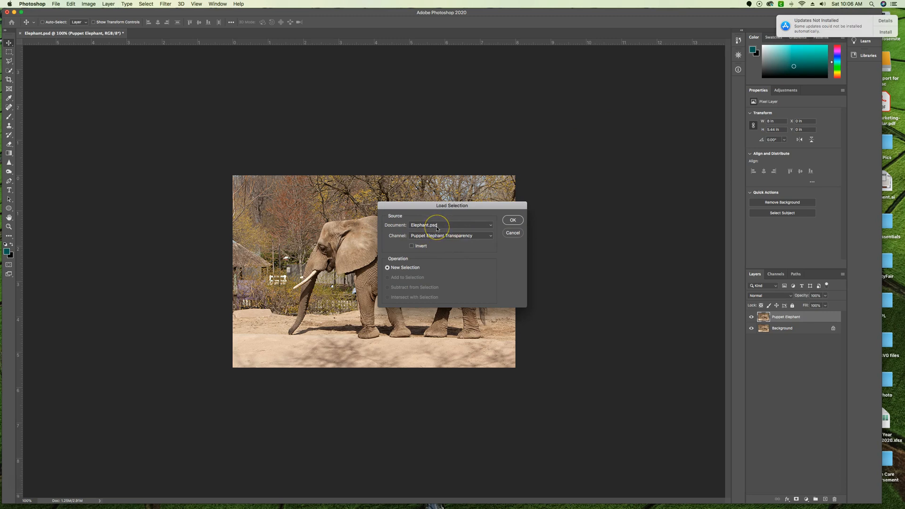
pyautogui.click(480, 236)
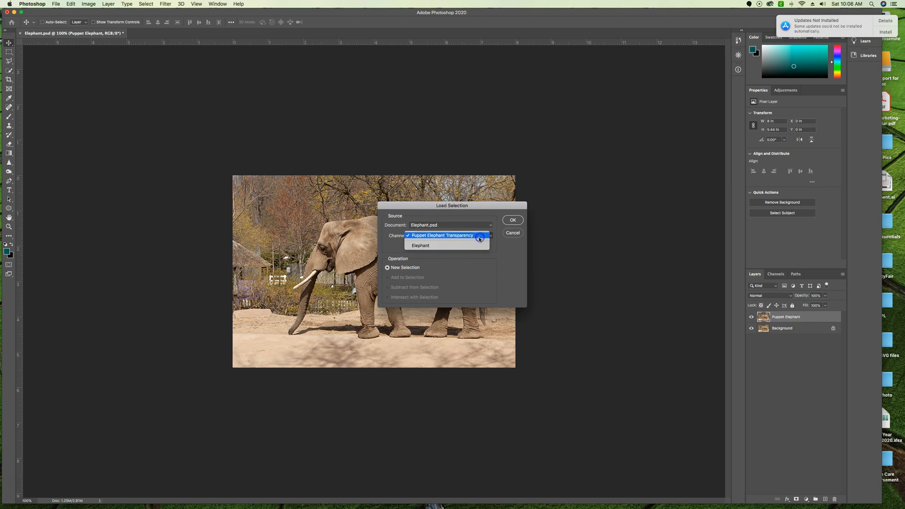
pyautogui.click(427, 246)
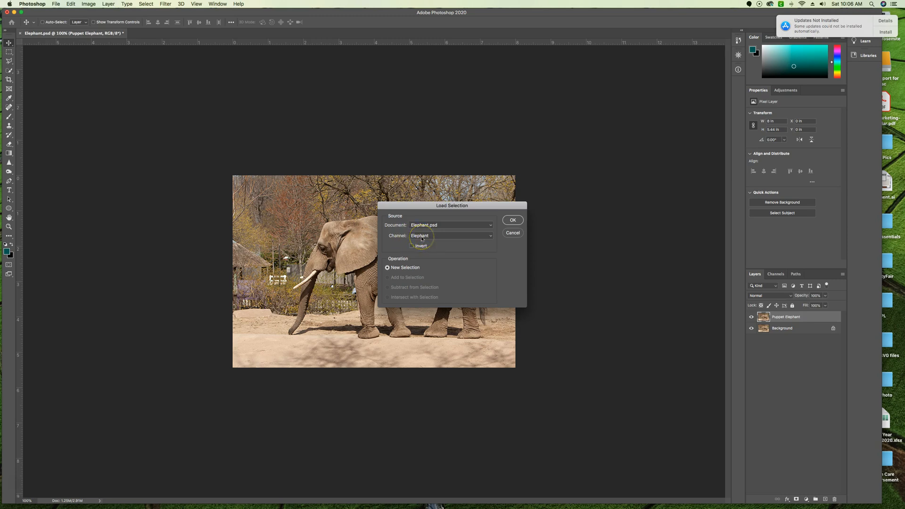
pyautogui.click(510, 222)
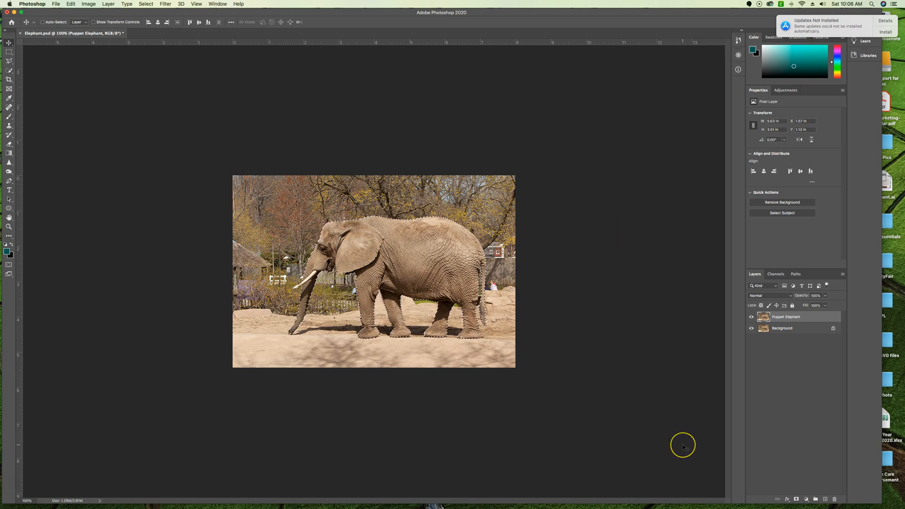
pyautogui.click(797, 500)
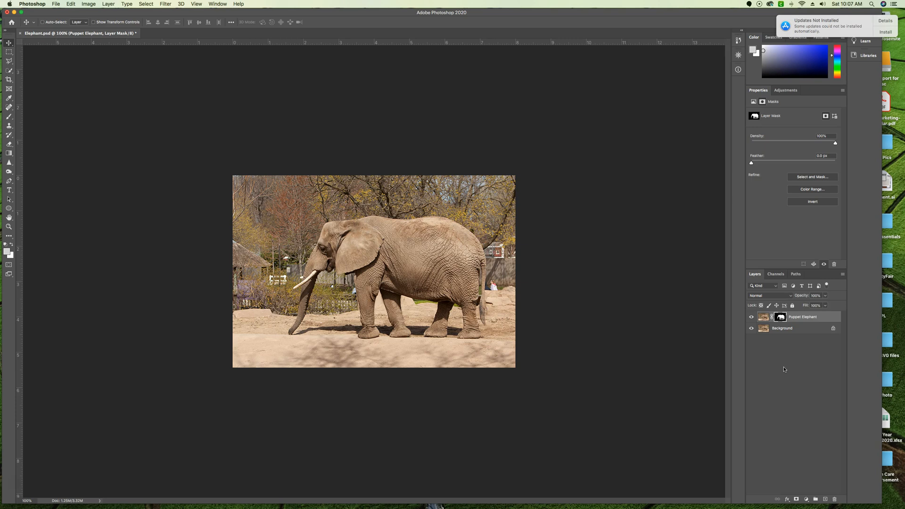
# - Hide the Puppet Elephant layer and load the saved Elephant selection on the Background layer
pyautogui.click(752, 318)
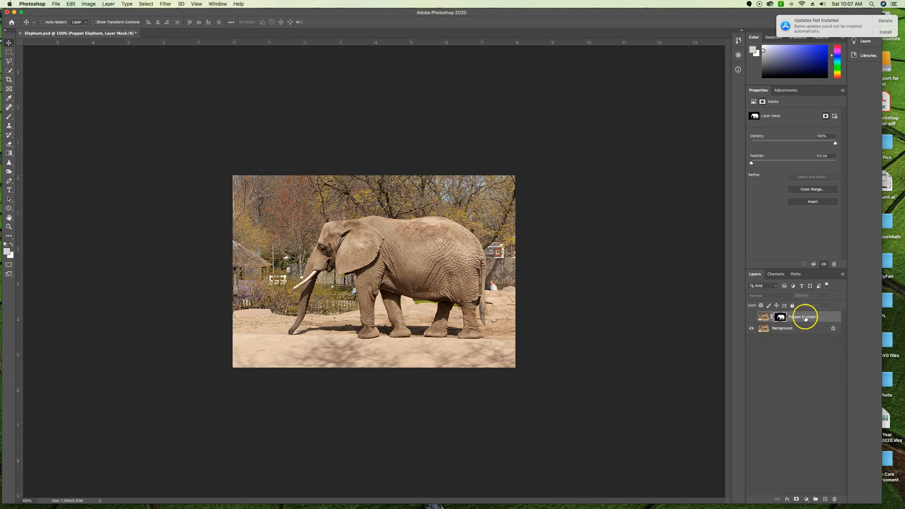
pyautogui.click(798, 330)
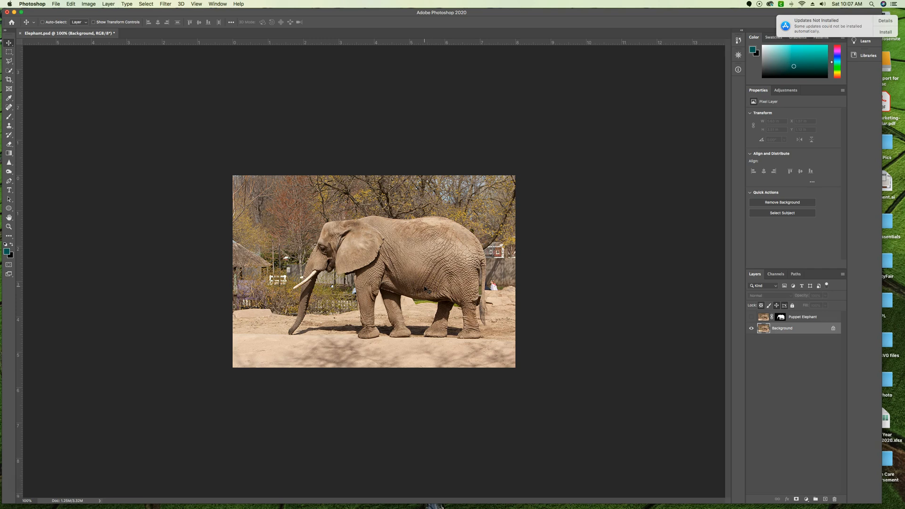
pyautogui.click(145, 4)
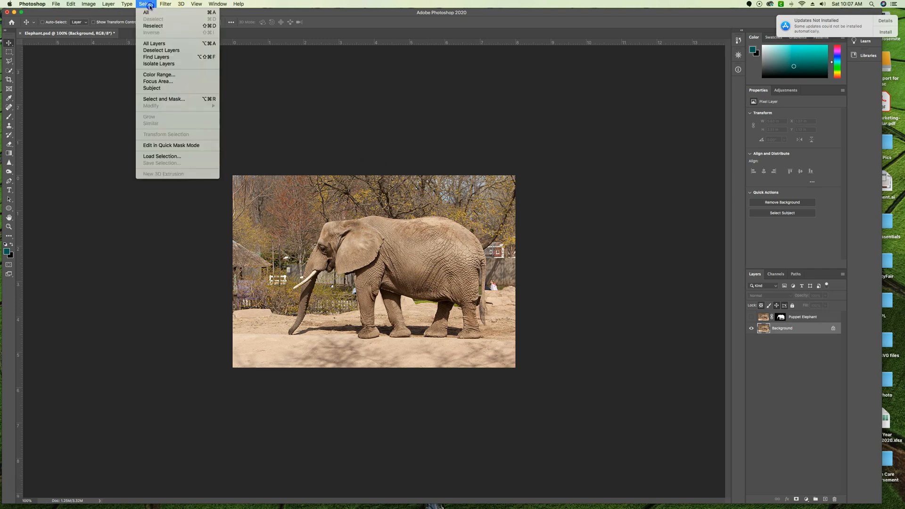
pyautogui.click(162, 158)
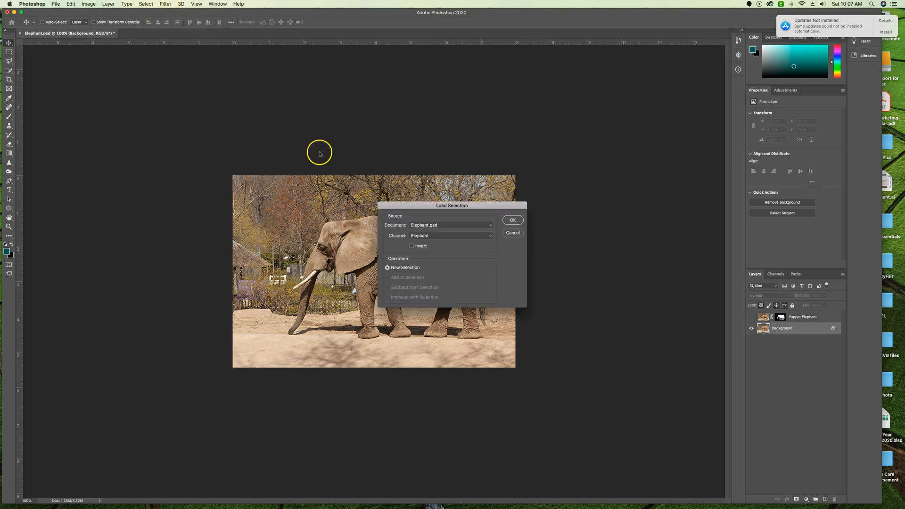
pyautogui.click(513, 220)
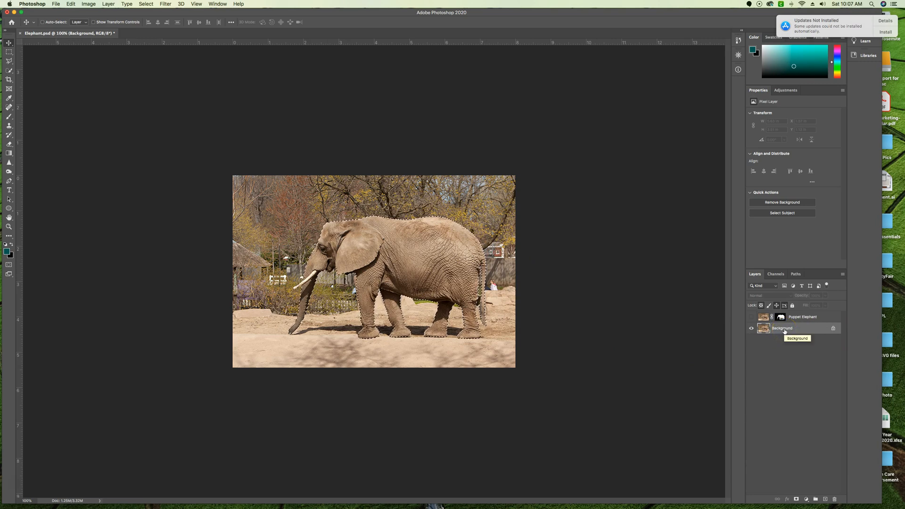
pyautogui.click(408, 290)
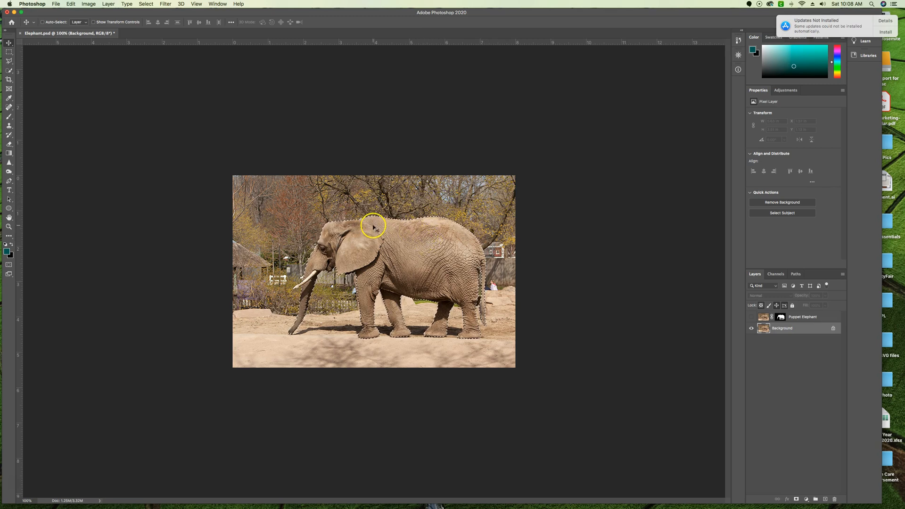
# - Expand the elephant selection so that it extends slightly past the animal's outline
pyautogui.click(146, 5)
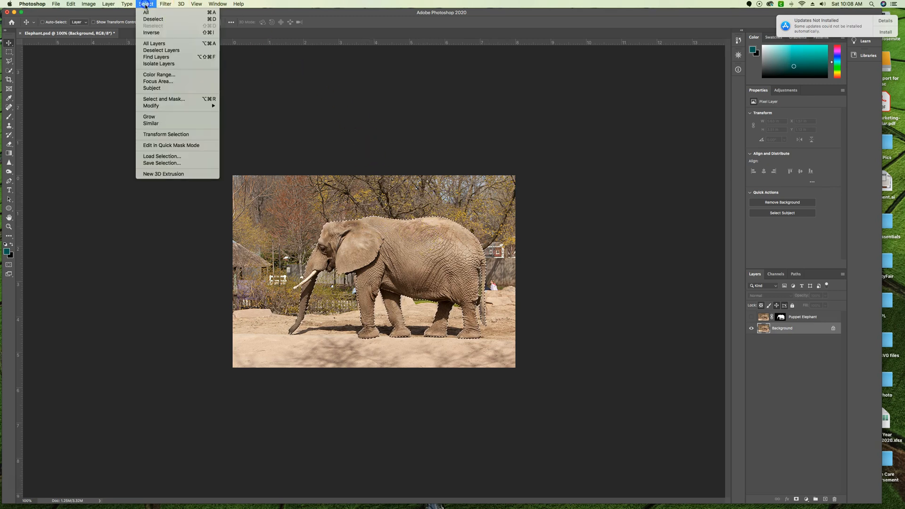
pyautogui.moveTo(188, 106)
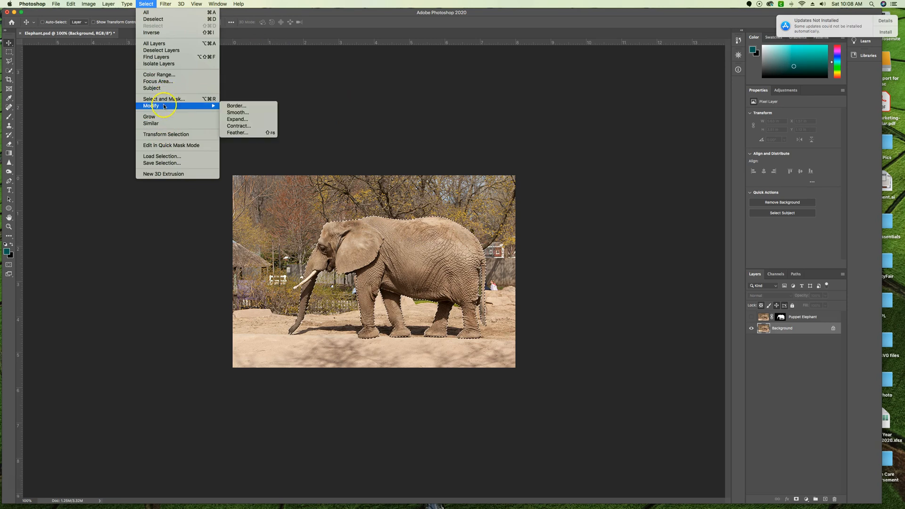
pyautogui.click(249, 119)
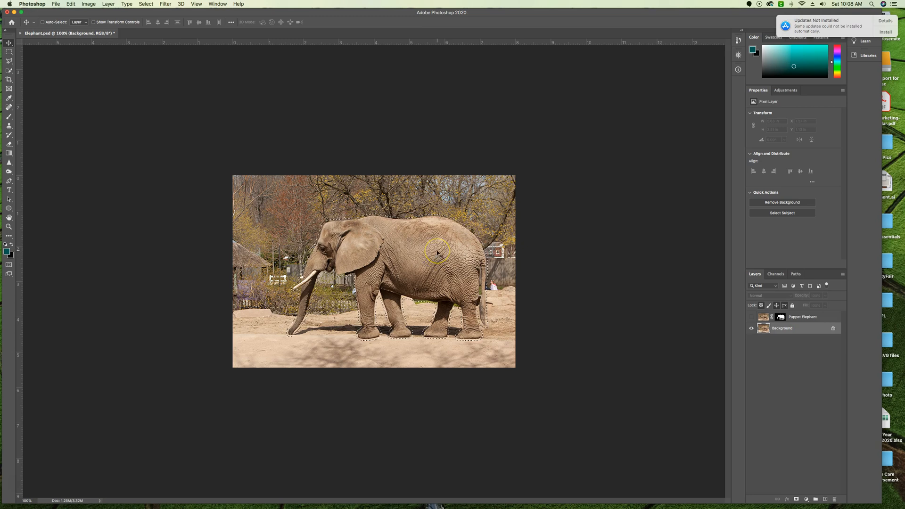
# - Remove the elephant from the Background with Content-Aware Fill output to a new layer, deselect, and compare with the Puppet Elephant layer
pyautogui.click(70, 4)
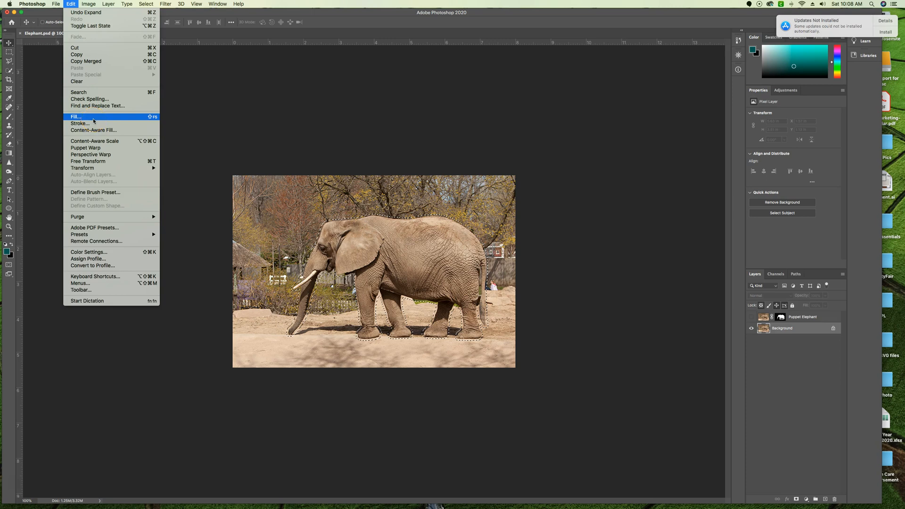
pyautogui.click(563, 209)
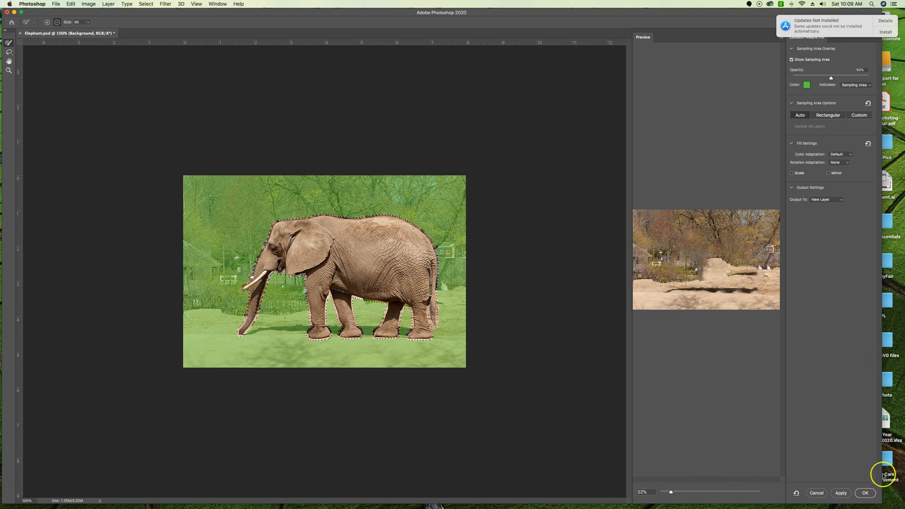
pyautogui.click(865, 493)
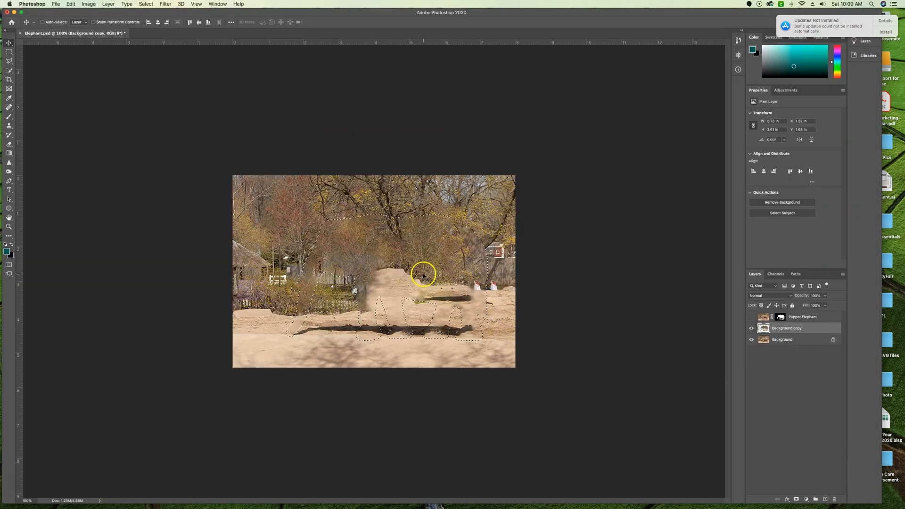
pyautogui.press('super+d')
pyautogui.click(752, 318)
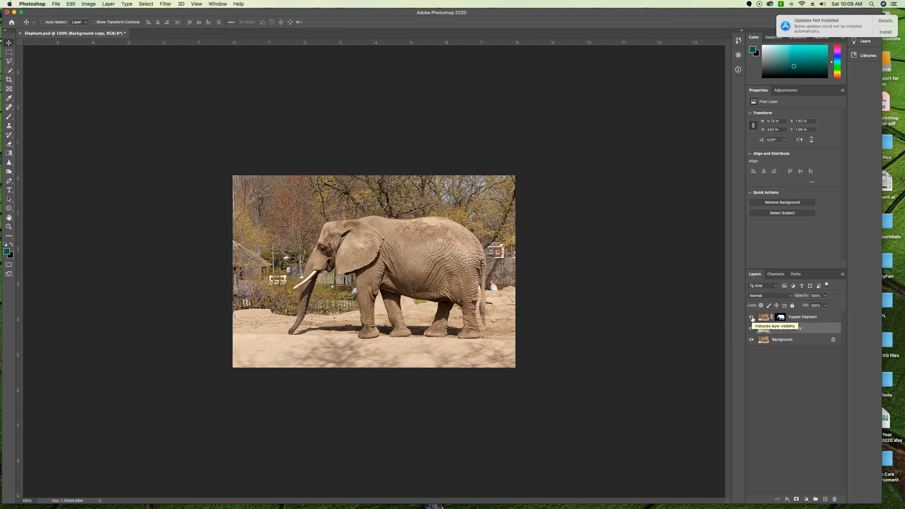
pyautogui.click(752, 318)
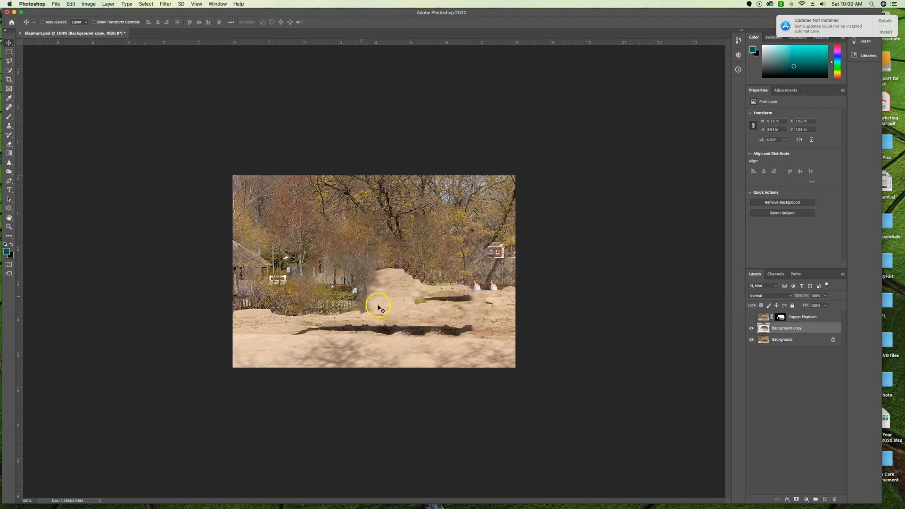
# - On the Background copy layer, lasso the raised sand patch left in the middle of the filled area
pyautogui.click(803, 340)
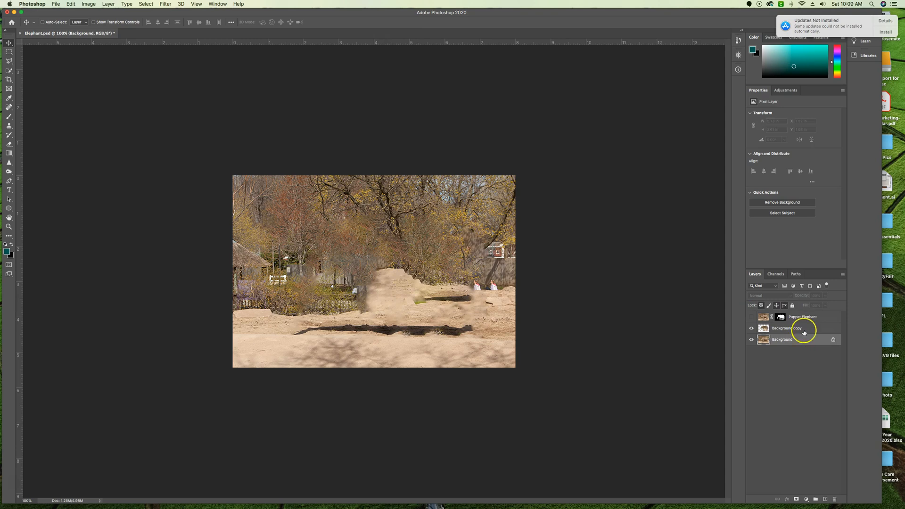
pyautogui.click(802, 328)
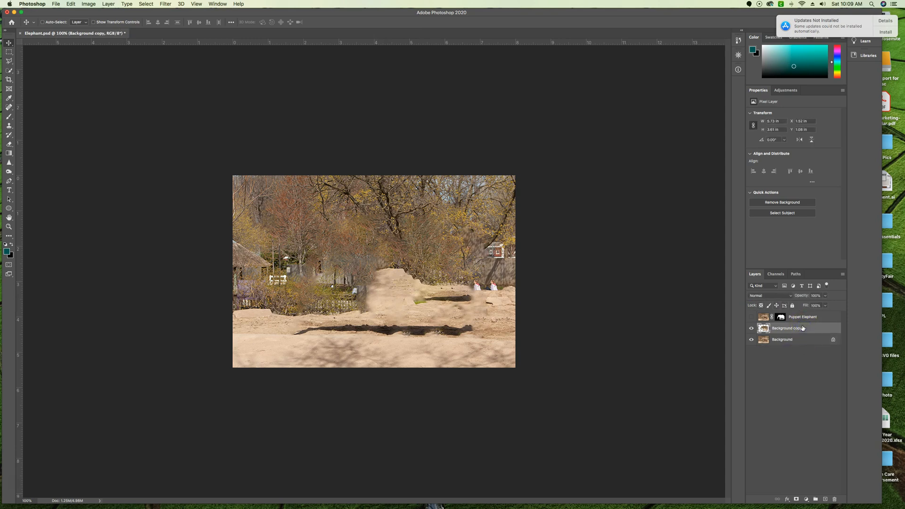
pyautogui.click(8, 54)
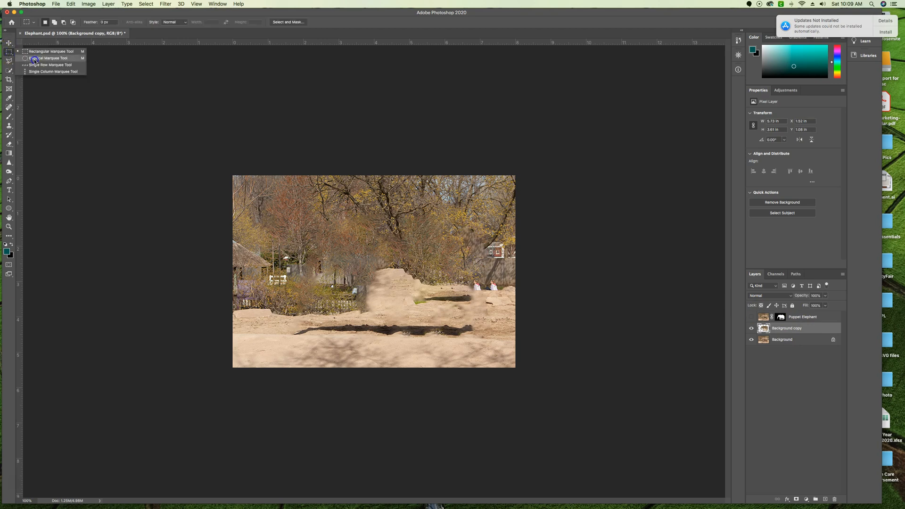
pyautogui.click(34, 59)
pyautogui.click(9, 61)
pyautogui.click(42, 61)
pyautogui.moveTo(406, 264); pyautogui.dragTo(361, 270)
pyautogui.moveTo(356, 306)
pyautogui.mouseDown()
pyautogui.moveTo(469, 307)
pyautogui.moveTo(466, 279)
pyautogui.moveTo(406, 259)
pyautogui.mouseUp()
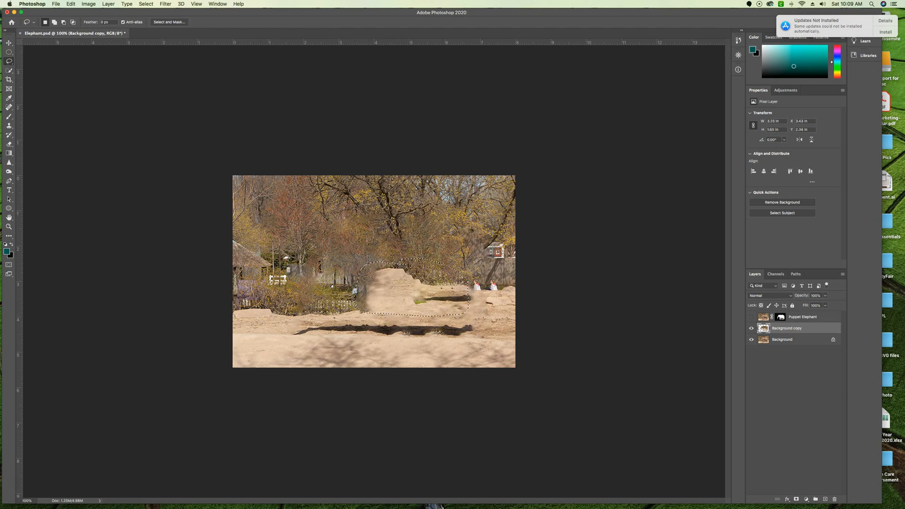
# - Replace the lassoed sand patch using Content-Aware Fill output to a new layer, and merge that result into Background copy
pyautogui.click(70, 4)
pyautogui.click(99, 130)
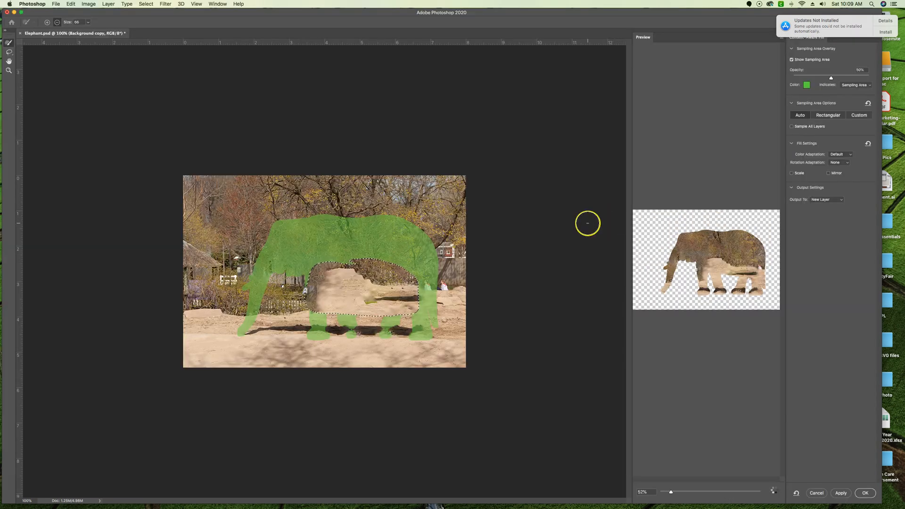
pyautogui.scroll(3, 677, 218)
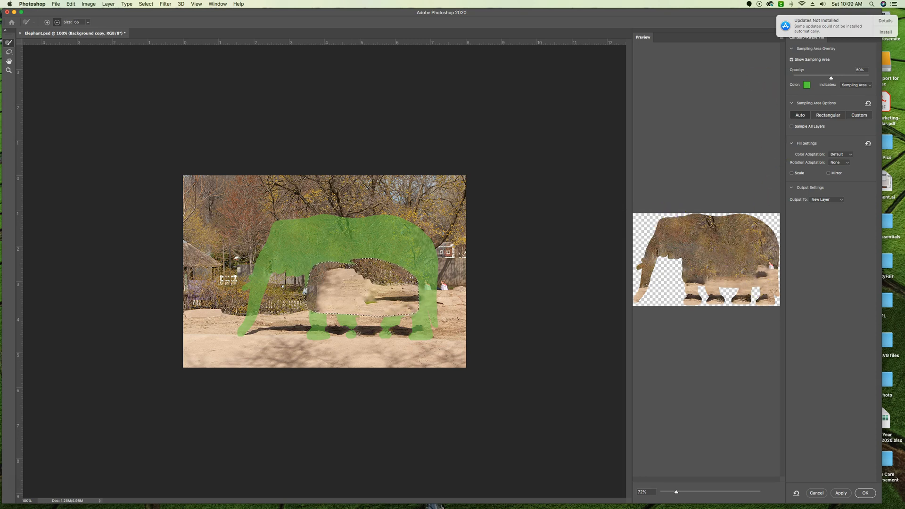
pyautogui.click(865, 493)
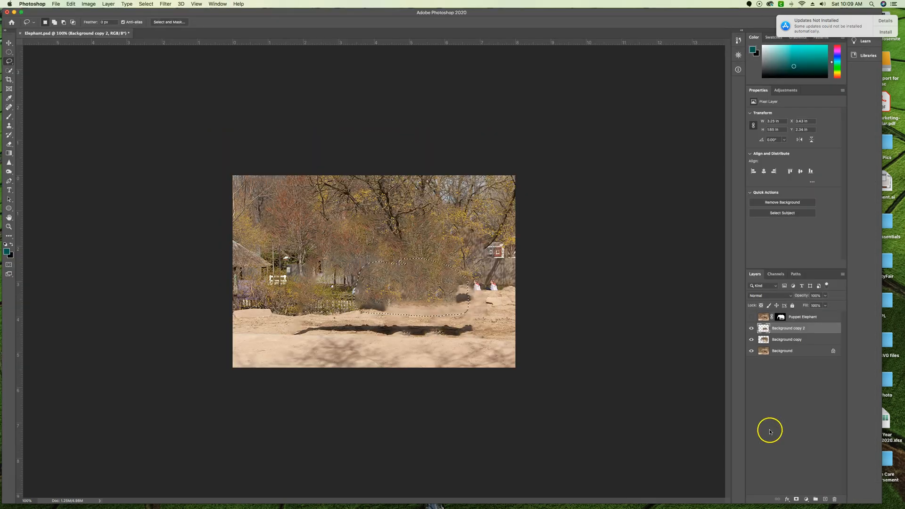
pyautogui.click(451, 245)
pyautogui.press('super+e')
pyautogui.click(824, 328)
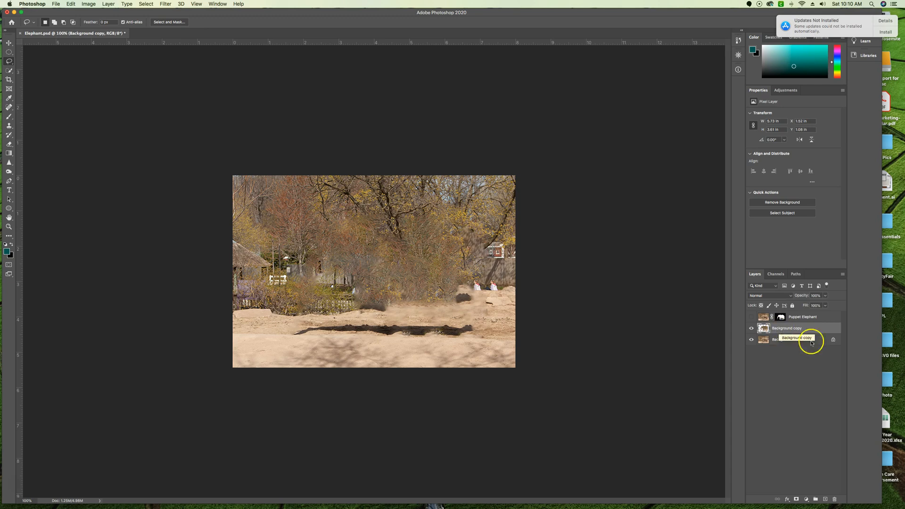
# - Show the Puppet Elephant layer again and convert it to a smart object
pyautogui.click(808, 317)
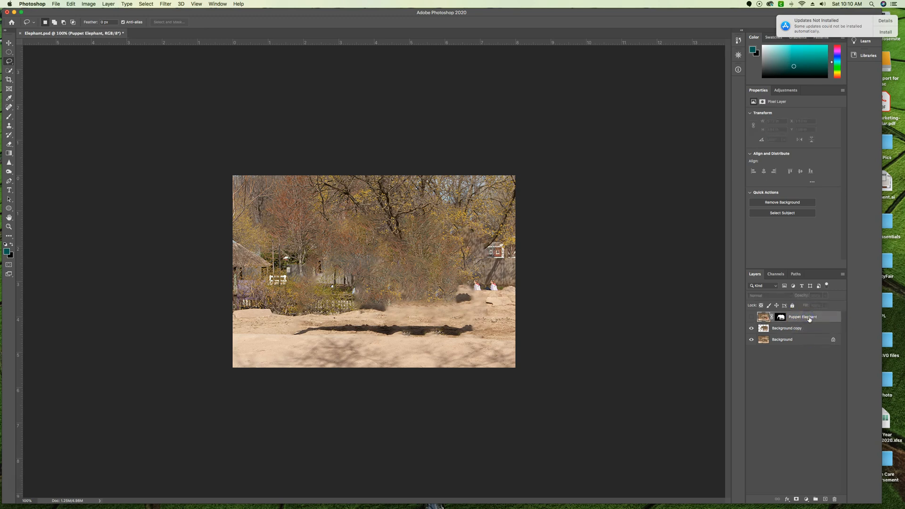
pyautogui.click(752, 319)
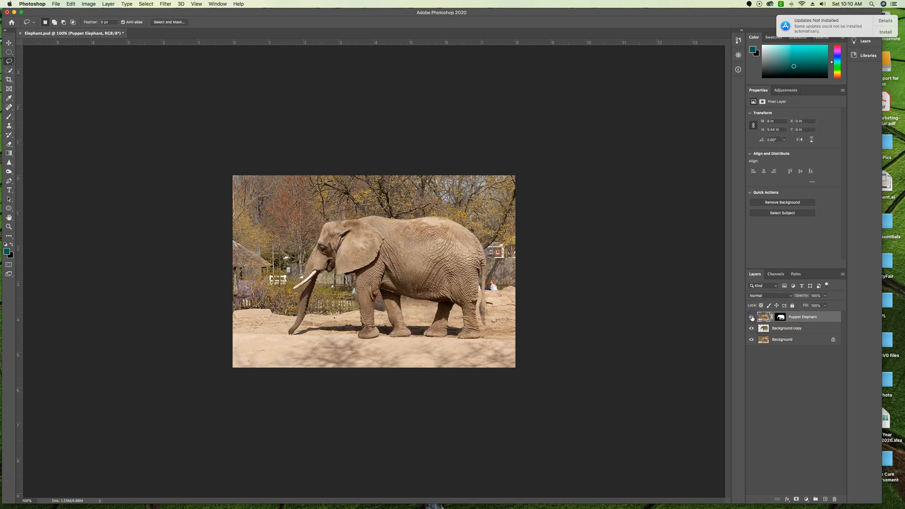
pyautogui.rightClick(808, 318)
pyautogui.click(772, 296)
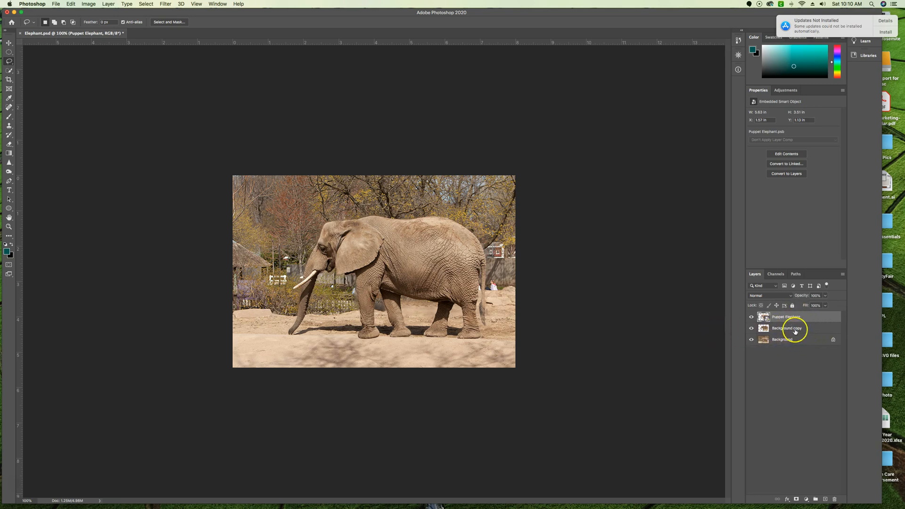
# - Merge the Background copy layer down into the Background layer
pyautogui.click(839, 330)
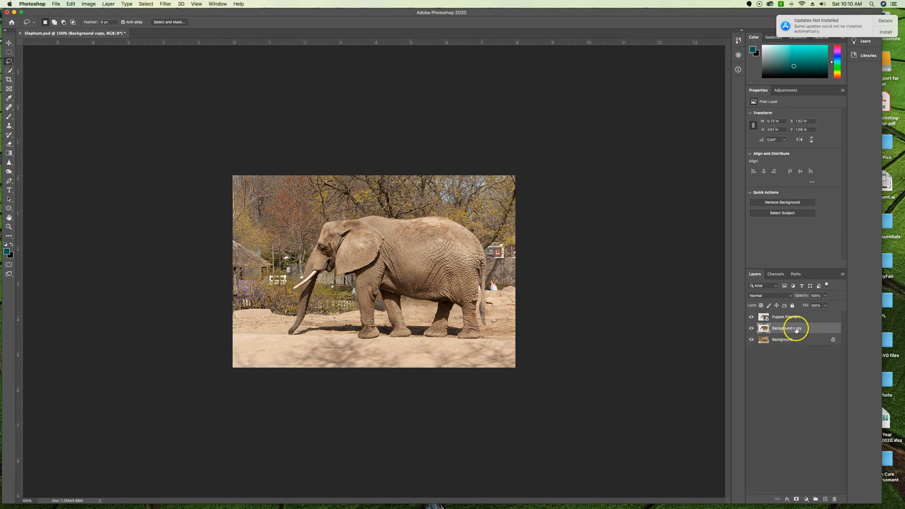
pyautogui.press('Delete')
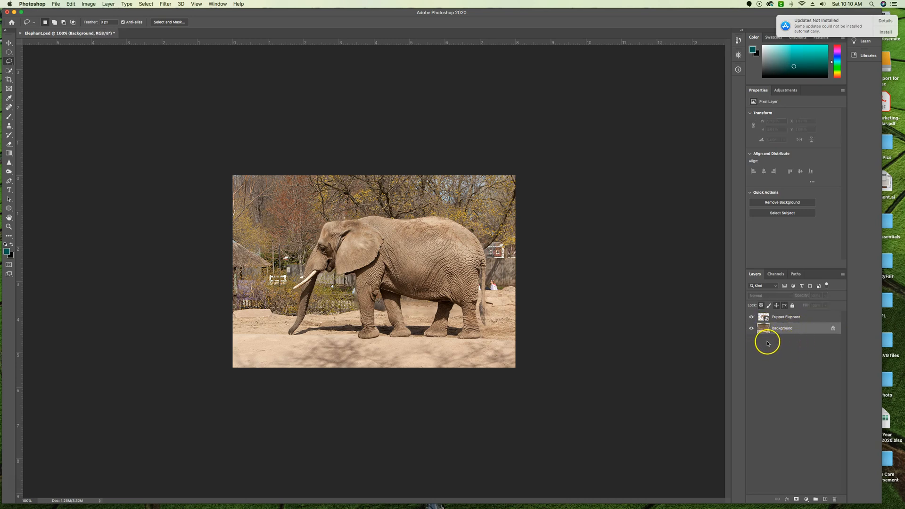
# - Toggle the Puppet Elephant layer's visibility to compare the picture with and without the elephant
pyautogui.click(751, 317)
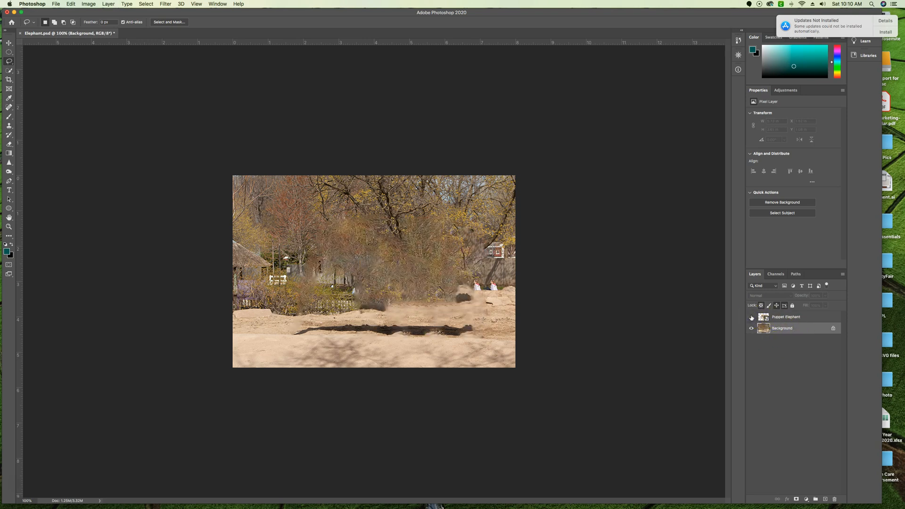
pyautogui.click(751, 317)
pyautogui.click(751, 317)
pyautogui.click(751, 318)
# - Start Puppet Warp on the Puppet Elephant layer and turn off its mesh display
pyautogui.click(811, 317)
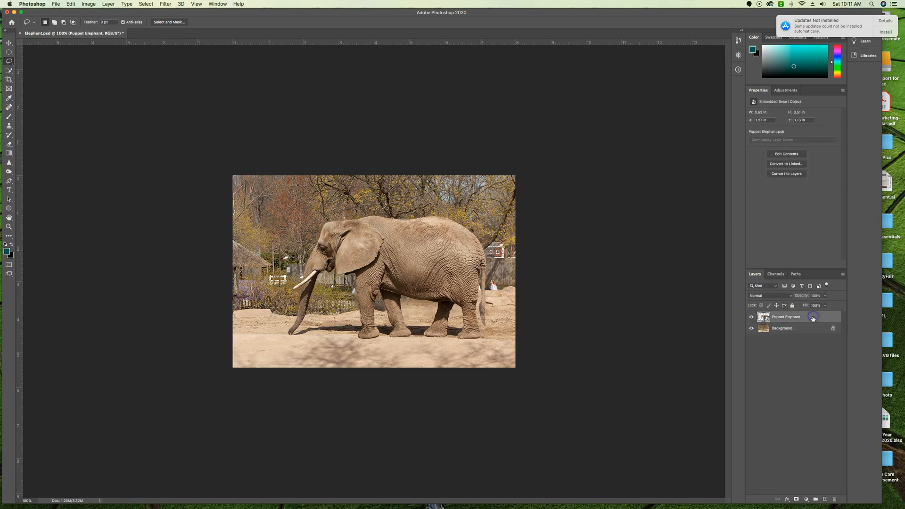
pyautogui.click(778, 318)
pyautogui.click(72, 5)
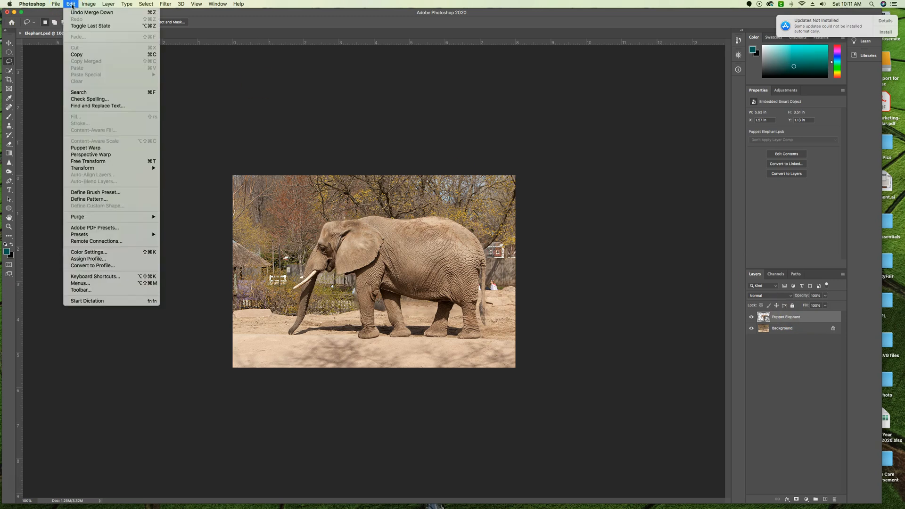
pyautogui.click(104, 150)
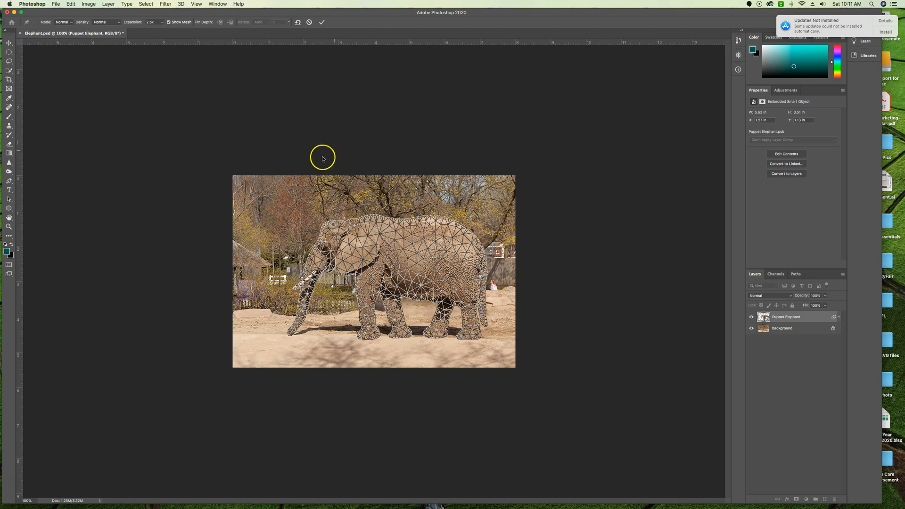
pyautogui.click(14, 486)
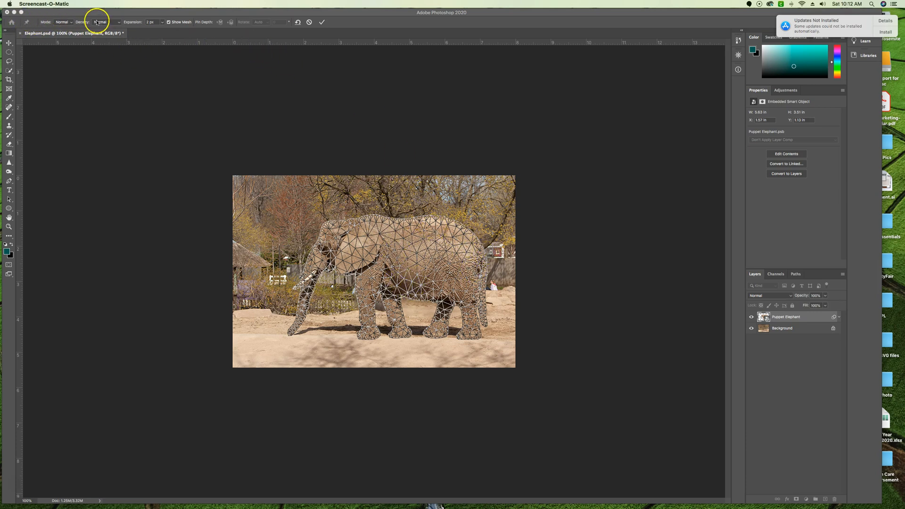
pyautogui.click(169, 22)
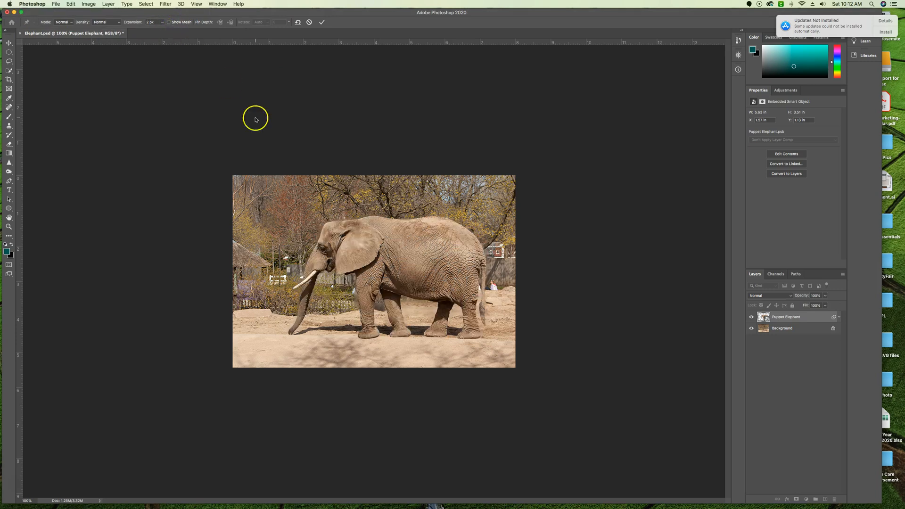
# - Place a warp pin at the tip of the elephant's trunk, undoing the first misplaced pin
pyautogui.click(296, 324)
pyautogui.press('super+z')
pyautogui.moveTo(298, 331); pyautogui.dragTo(291, 334)
pyautogui.click(290, 333)
pyautogui.moveTo(297, 334)
pyautogui.mouseDown()
pyautogui.moveTo(307, 318)
pyautogui.moveTo(297, 299)
pyautogui.moveTo(331, 307)
pyautogui.moveTo(325, 271)
pyautogui.moveTo(314, 311)
pyautogui.moveTo(293, 322)
pyautogui.moveTo(292, 335)
pyautogui.mouseUp()
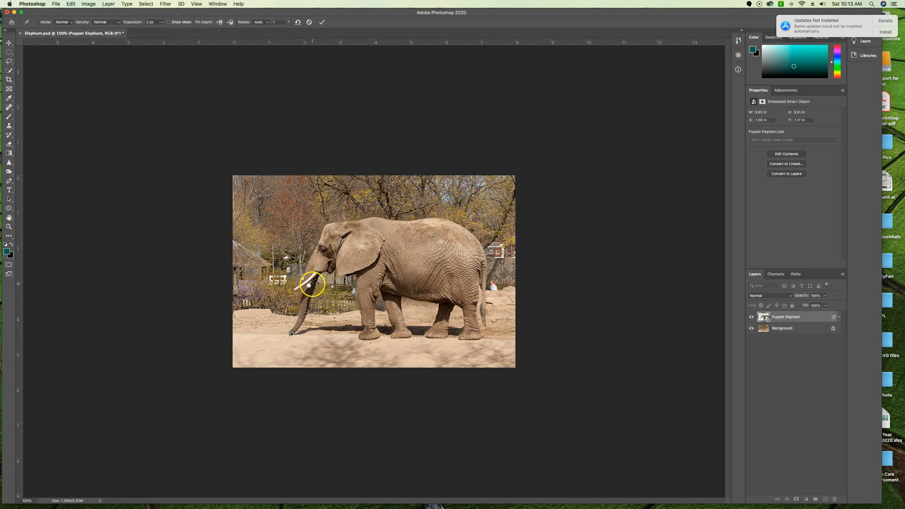
# - Pin the trunk beside the tusk and raise the trunk tip slightly off the ground
pyautogui.moveTo(304, 286)
pyautogui.mouseDown()
pyautogui.moveTo(266, 281)
pyautogui.moveTo(314, 295)
pyautogui.moveTo(306, 278)
pyautogui.moveTo(321, 258)
pyautogui.moveTo(302, 304)
pyautogui.moveTo(306, 284)
pyautogui.mouseUp()
pyautogui.click(292, 335)
pyautogui.moveTo(292, 334)
pyautogui.mouseDown()
pyautogui.moveTo(269, 308)
pyautogui.moveTo(271, 285)
pyautogui.moveTo(305, 320)
pyautogui.moveTo(294, 318)
pyautogui.mouseUp()
# - Add warp pins at the top and at the foot of each front leg
pyautogui.click(442, 306)
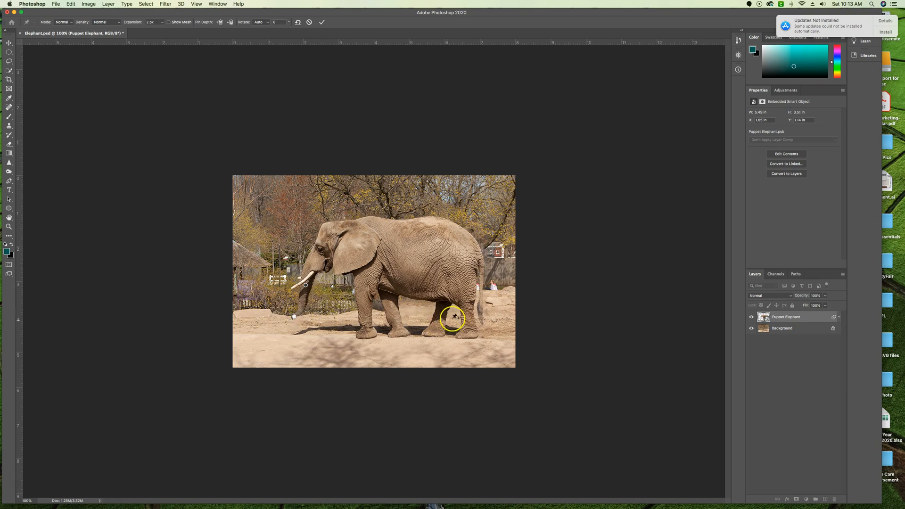
pyautogui.click(380, 289)
pyautogui.click(371, 291)
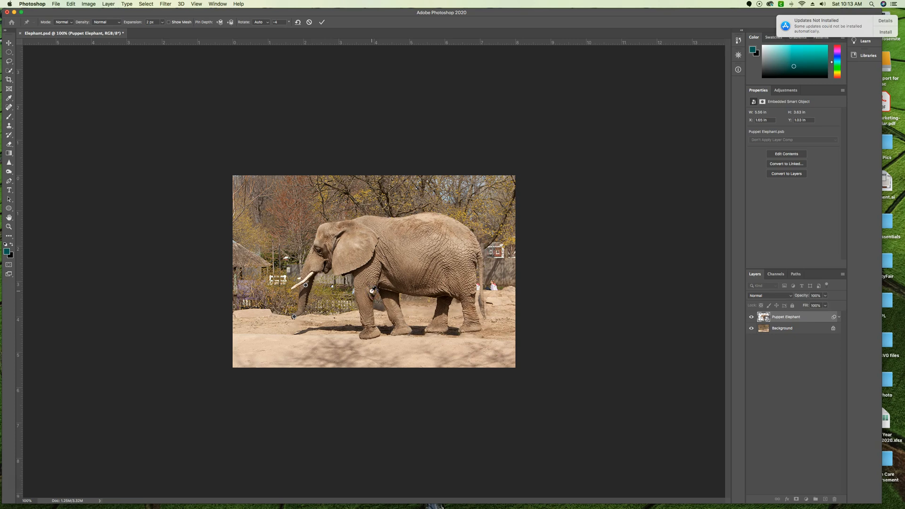
pyautogui.click(367, 338)
pyautogui.click(392, 293)
pyautogui.click(403, 334)
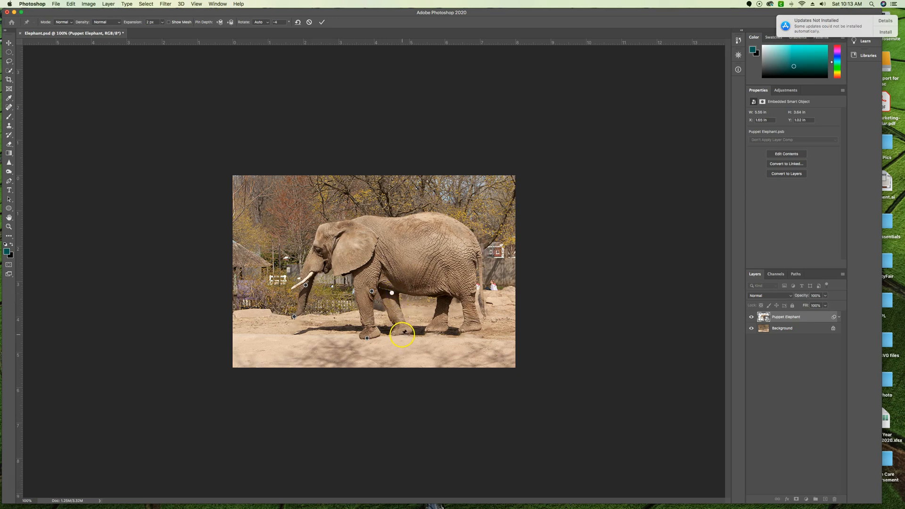
pyautogui.click(421, 334)
# - Add warp pins at the top of the nearer-to-belly hind leg and on both hind feet
pyautogui.click(447, 298)
pyautogui.click(437, 330)
pyautogui.click(473, 329)
# - Pin the base and tip of the tail, and nudge the tail tip slightly outward
pyautogui.click(480, 255)
pyautogui.click(485, 316)
pyautogui.moveTo(485, 317)
pyautogui.mouseDown()
pyautogui.moveTo(440, 304)
pyautogui.moveTo(500, 302)
pyautogui.moveTo(454, 305)
pyautogui.moveTo(433, 254)
pyautogui.moveTo(446, 277)
pyautogui.moveTo(483, 290)
pyautogui.moveTo(487, 313)
pyautogui.mouseUp()
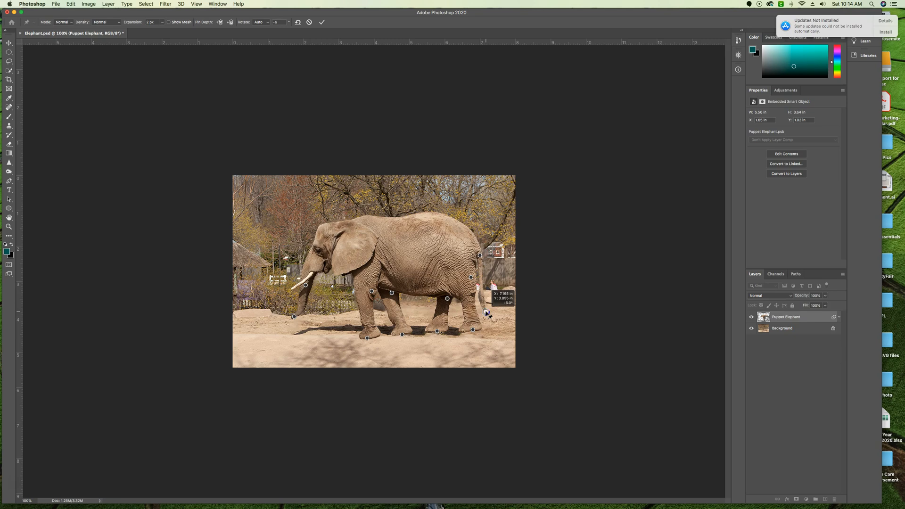
pyautogui.moveTo(486, 312); pyautogui.dragTo(486, 312)
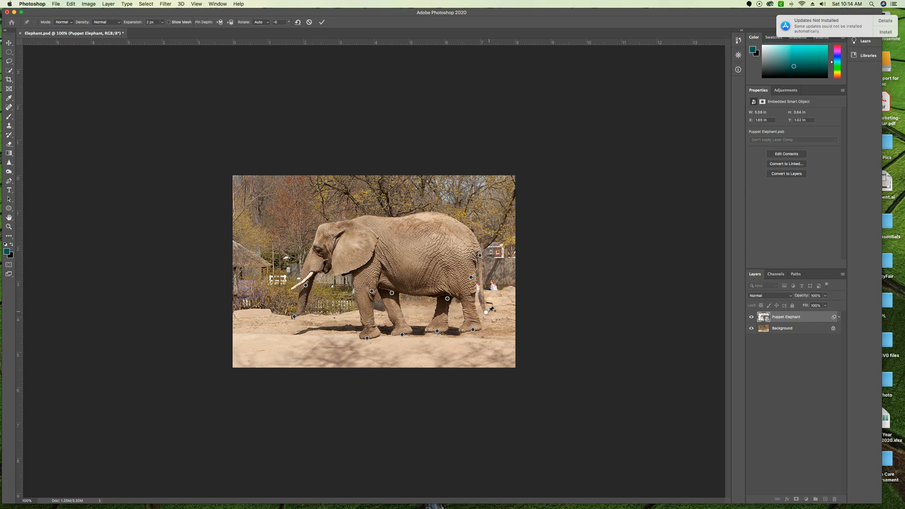
# - Pose the legs in a walking stride, lifting the leading front foot forward, shifting the other front foot, and extending the rearmost foot backward
pyautogui.click(372, 291)
pyautogui.moveTo(367, 338); pyautogui.dragTo(337, 325)
pyautogui.click(372, 291)
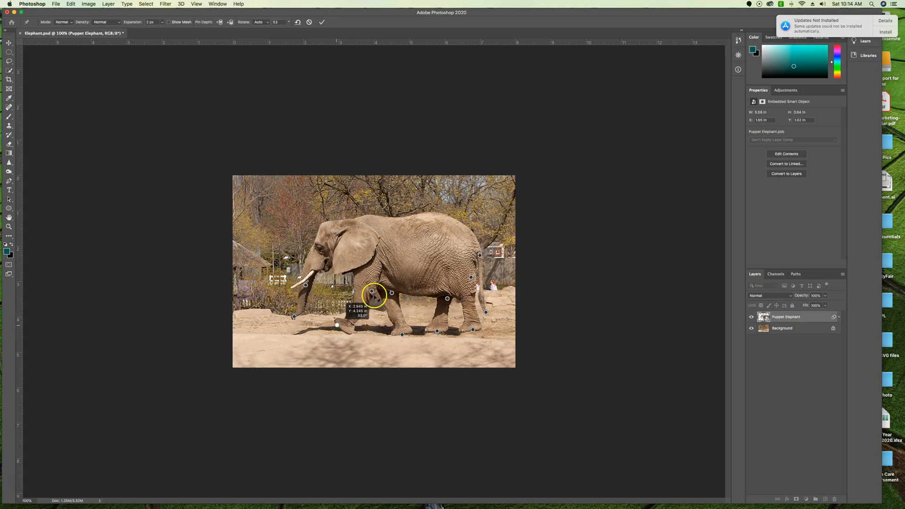
pyautogui.moveTo(402, 334); pyautogui.dragTo(422, 334)
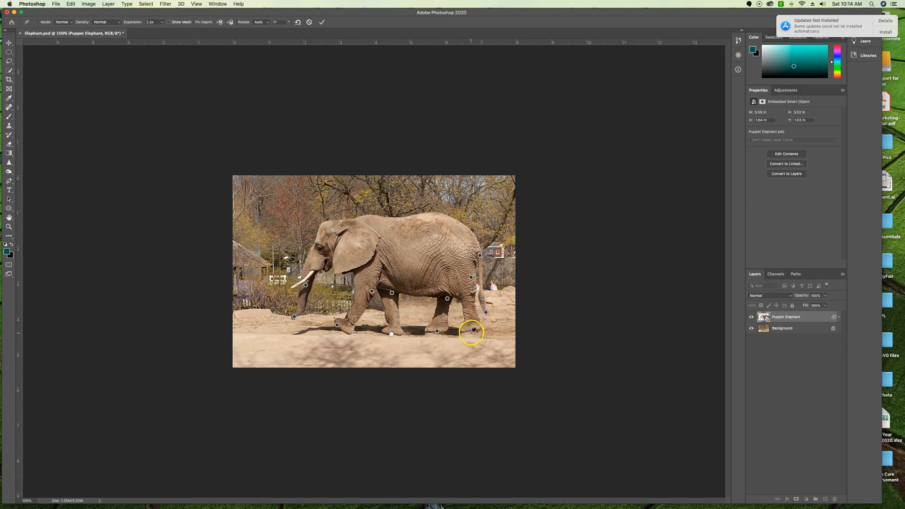
pyautogui.moveTo(481, 333); pyautogui.dragTo(494, 332)
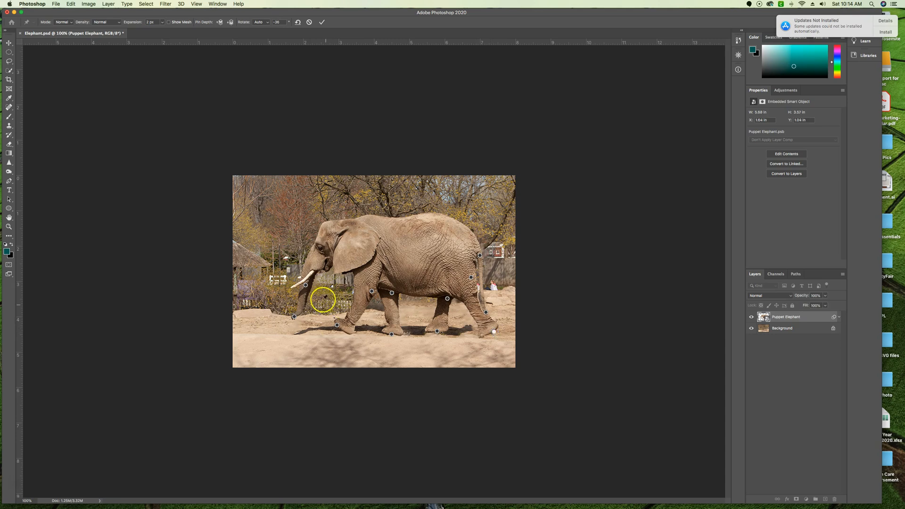
# - Stretch the trunk tip forward and curl it, and rotate the pin on the lifted front foot to about -18 degrees
pyautogui.moveTo(293, 316); pyautogui.dragTo(273, 308)
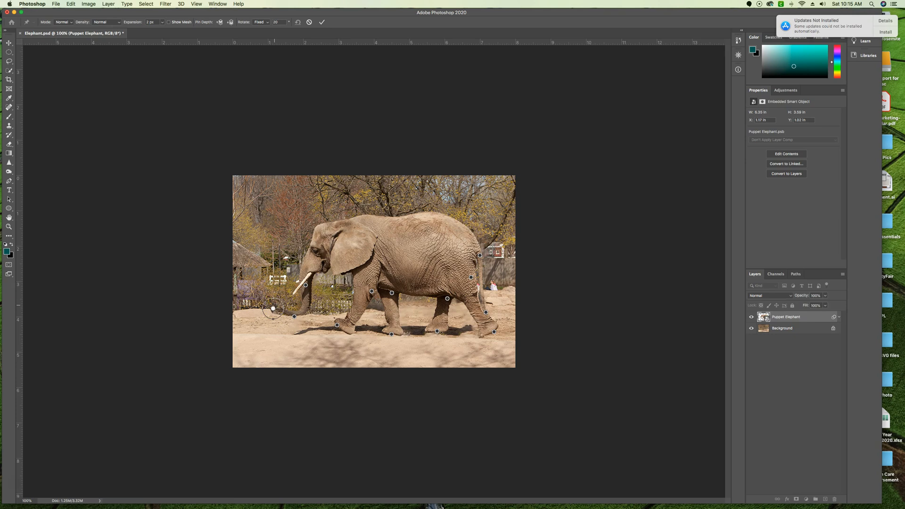
pyautogui.moveTo(275, 305)
pyautogui.mouseDown()
pyautogui.moveTo(271, 315)
pyautogui.moveTo(270, 300)
pyautogui.moveTo(259, 301)
pyautogui.moveTo(272, 291)
pyautogui.moveTo(284, 310)
pyautogui.mouseUp()
pyautogui.click(338, 326)
pyautogui.moveTo(338, 325)
pyautogui.mouseDown()
pyautogui.moveTo(345, 334)
pyautogui.moveTo(330, 332)
pyautogui.moveTo(326, 314)
pyautogui.mouseUp()
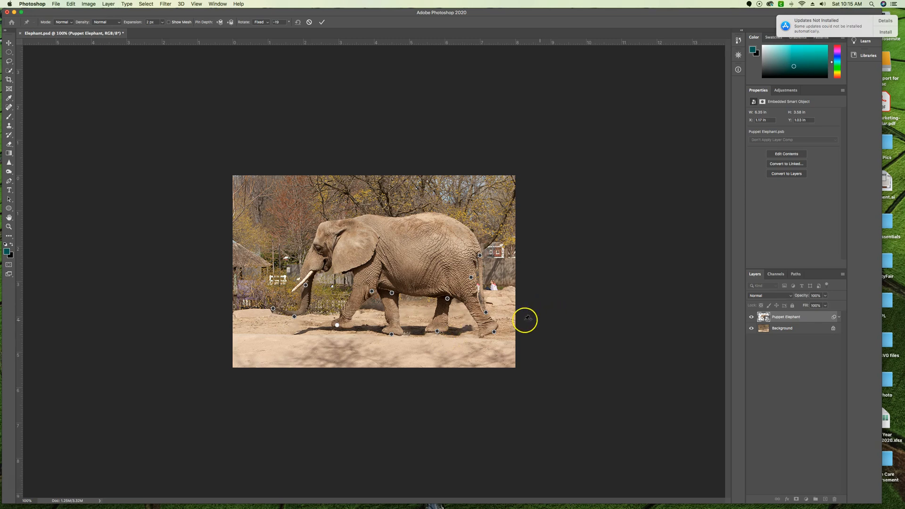
# - Send the tail-tip pin backward in depth, swing the tail out behind the elephant, and commit the Puppet Warp
pyautogui.click(486, 313)
pyautogui.click(231, 22)
pyautogui.click(486, 314)
pyautogui.moveTo(487, 314); pyautogui.dragTo(507, 302)
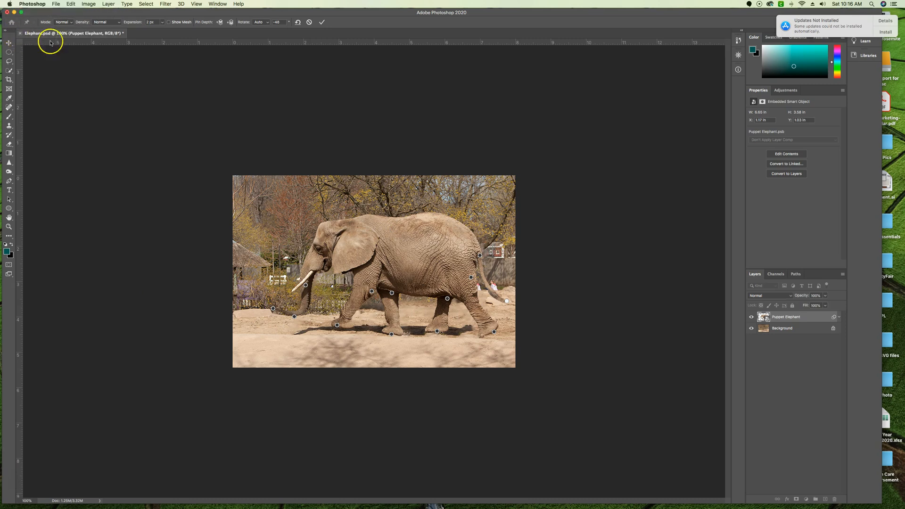
pyautogui.click(324, 27)
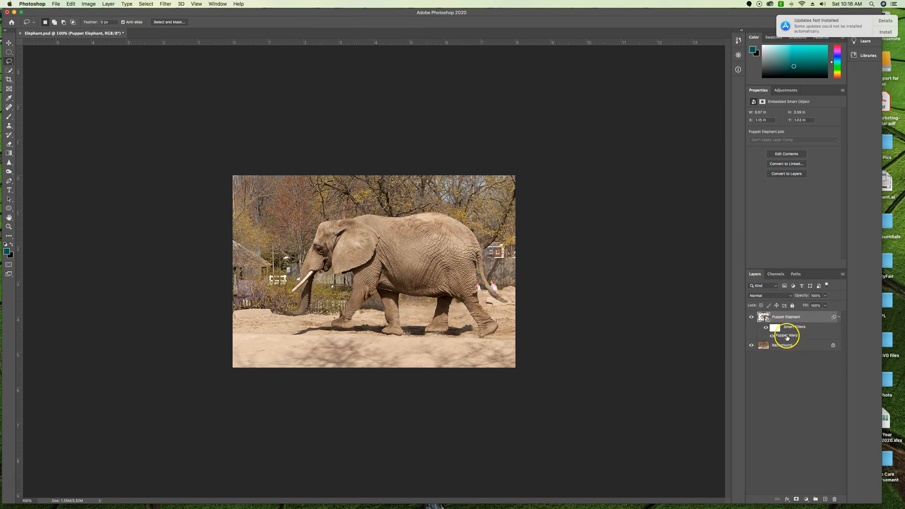
# - Close Elephant.psd without saving the changes
pyautogui.click(21, 34)
pyautogui.click(440, 163)
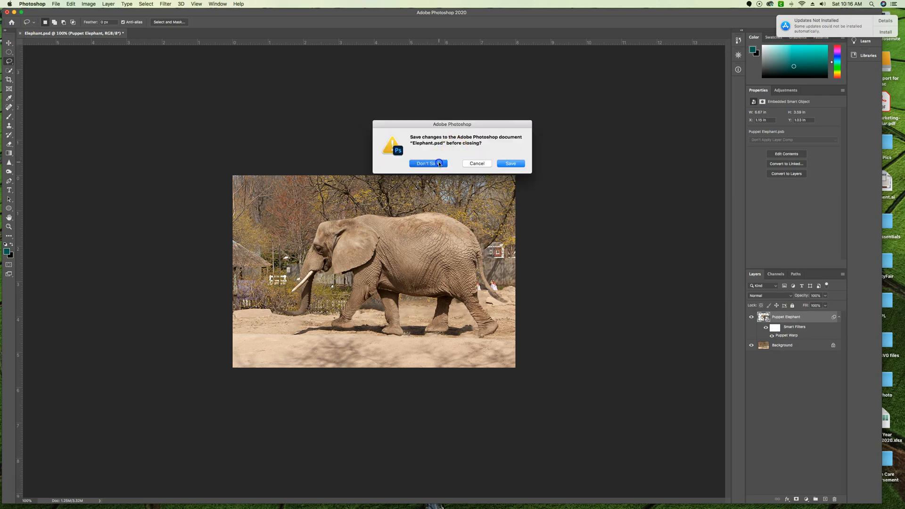